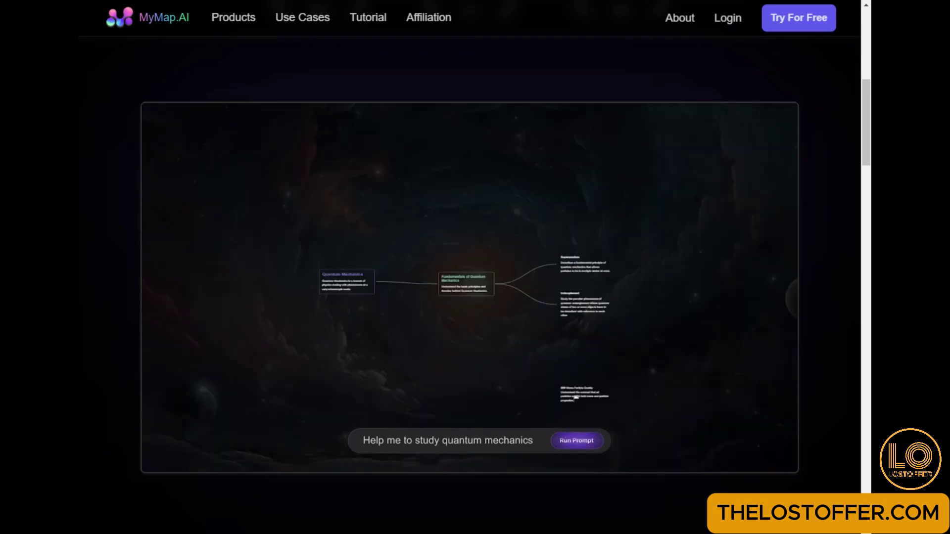
- Scroll the MyMap.AI homepage past the feature cards to the Professionals use-case section
{"action": "scroll", "coordinate": [820, 250], "scroll_direction": "down", "scroll_amount": 5}
{"action": "scroll", "coordinate": [820, 251], "scroll_direction": "down", "scroll_amount": 1}
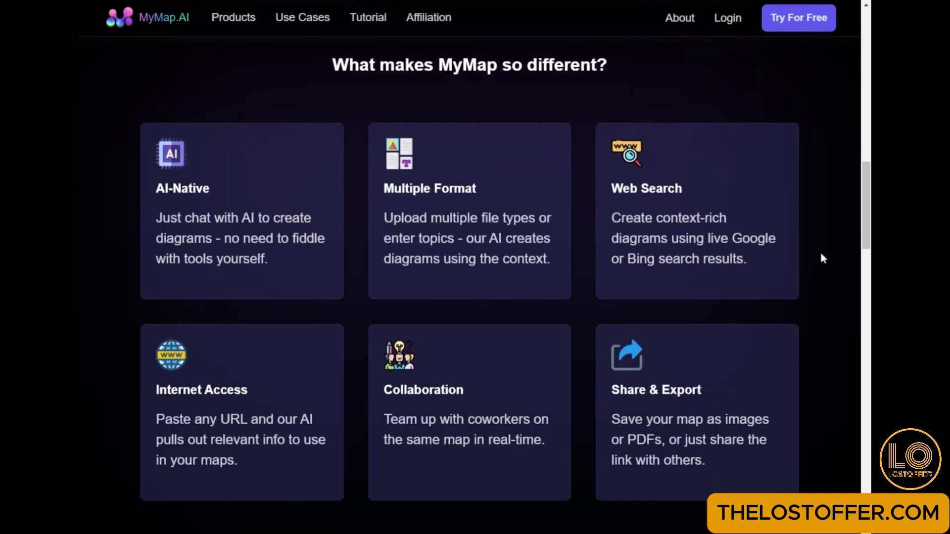
{"action": "scroll", "coordinate": [821, 255], "scroll_direction": "down", "scroll_amount": 15}
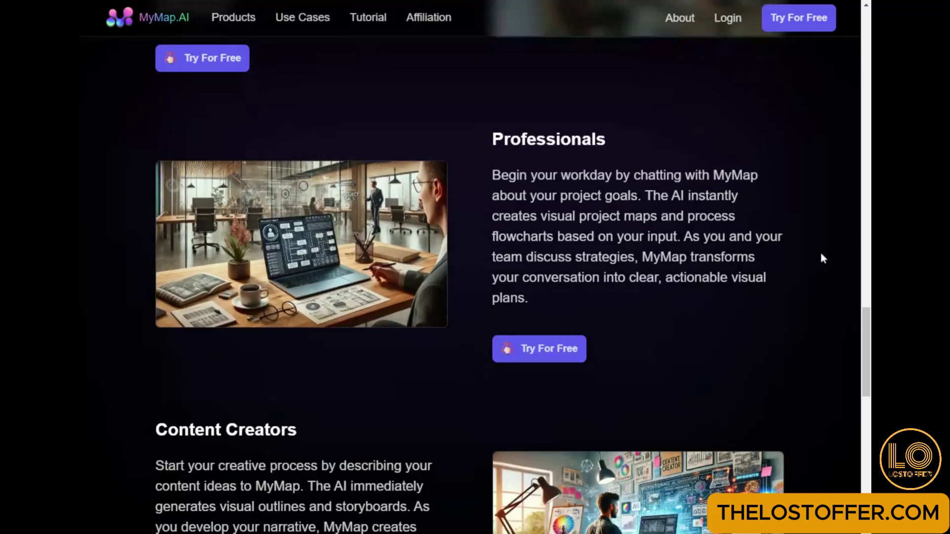
{"action": "scroll", "coordinate": [819, 250], "scroll_direction": "down", "scroll_amount": 10}
{"action": "scroll", "coordinate": [819, 251], "scroll_direction": "up", "scroll_amount": 20}
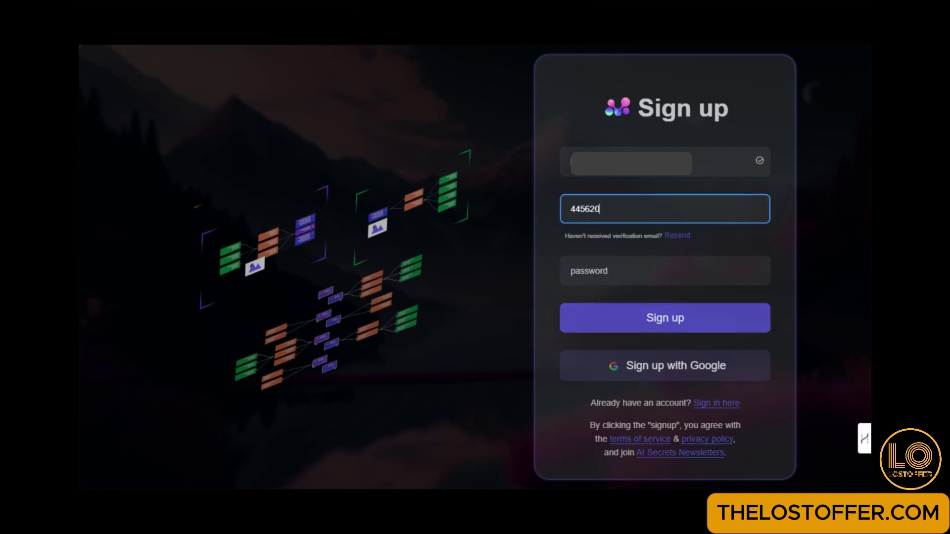
- Paste the account password after the verification code and submit the sign-up form
{"action": "key", "text": "Tab"}
{"action": "key", "text": "ctrl+v"}
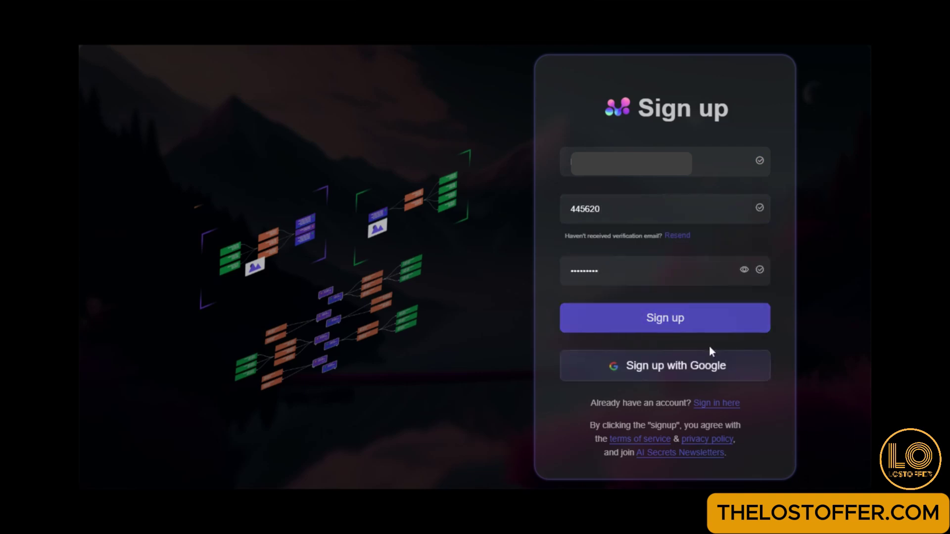
{"action": "left_click", "coordinate": [684, 324]}
{"action": "scroll", "coordinate": [544, 287], "scroll_direction": "down", "scroll_amount": 1}
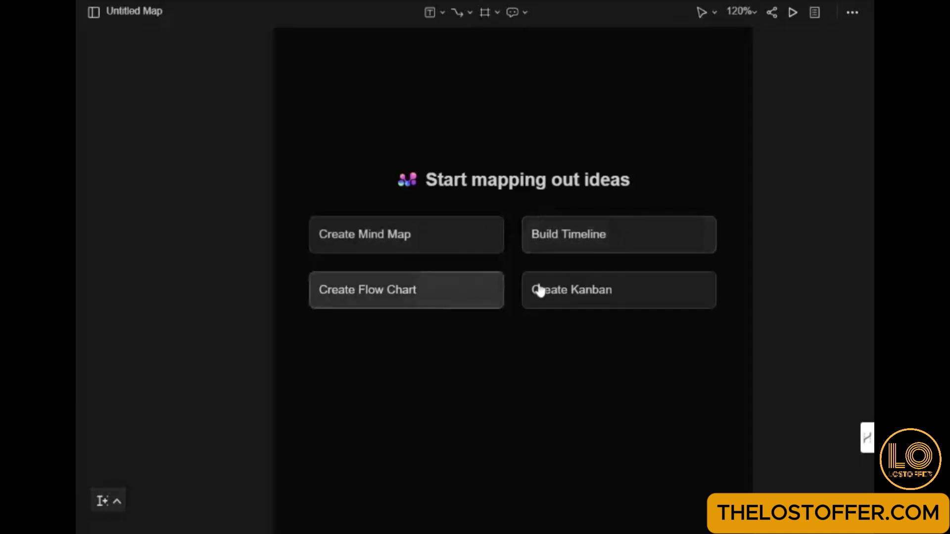
{"action": "left_click", "coordinate": [544, 342]}
{"action": "left_click", "coordinate": [116, 500]}
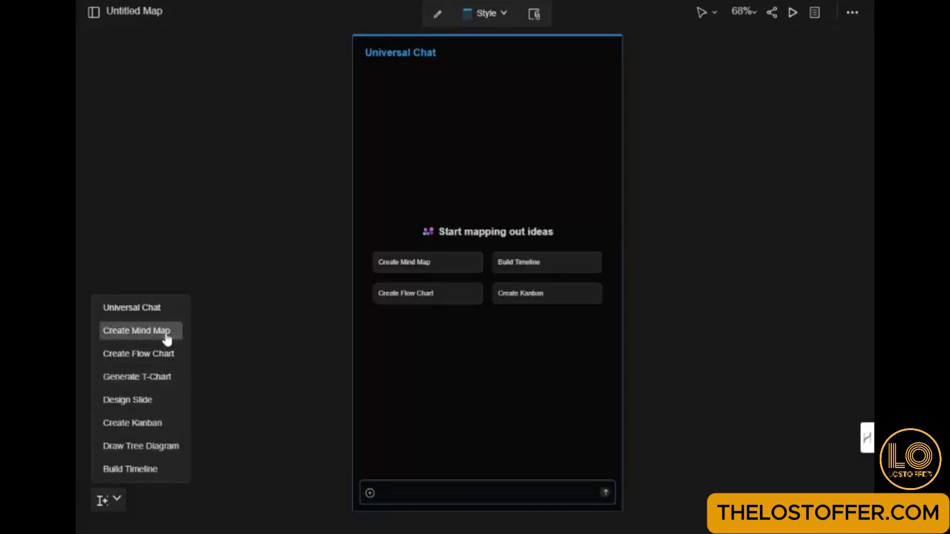
{"action": "left_click", "coordinate": [285, 267]}
{"action": "left_click", "coordinate": [435, 12]}
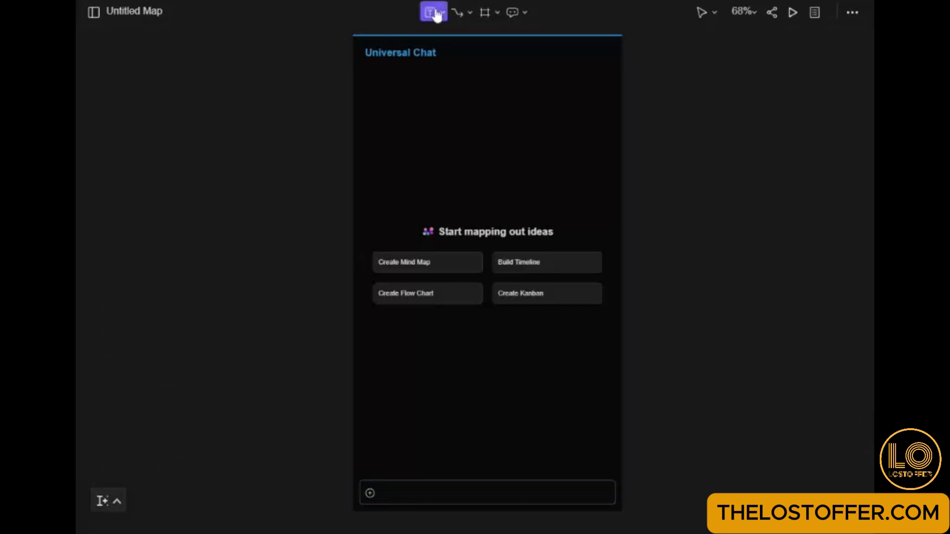
{"action": "left_click", "coordinate": [443, 13]}
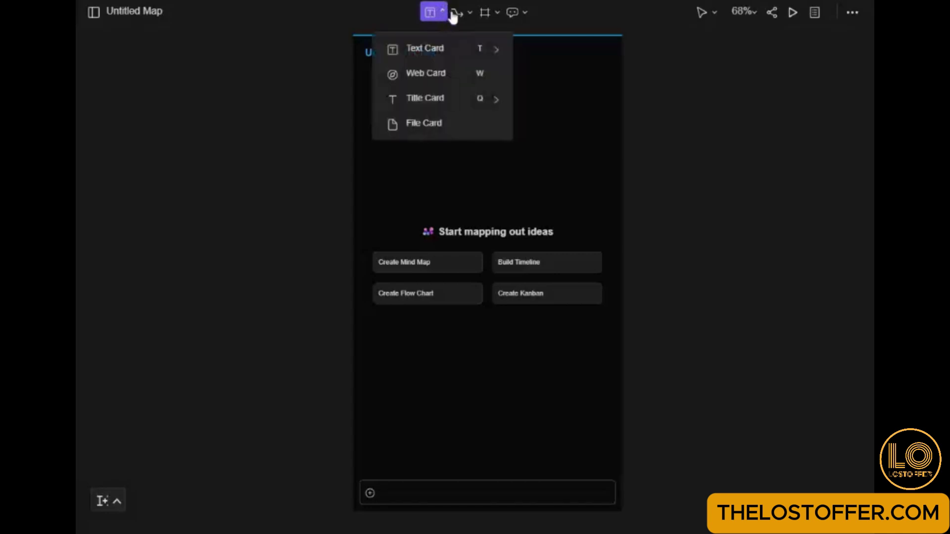
{"action": "mouse_move", "coordinate": [468, 106]}
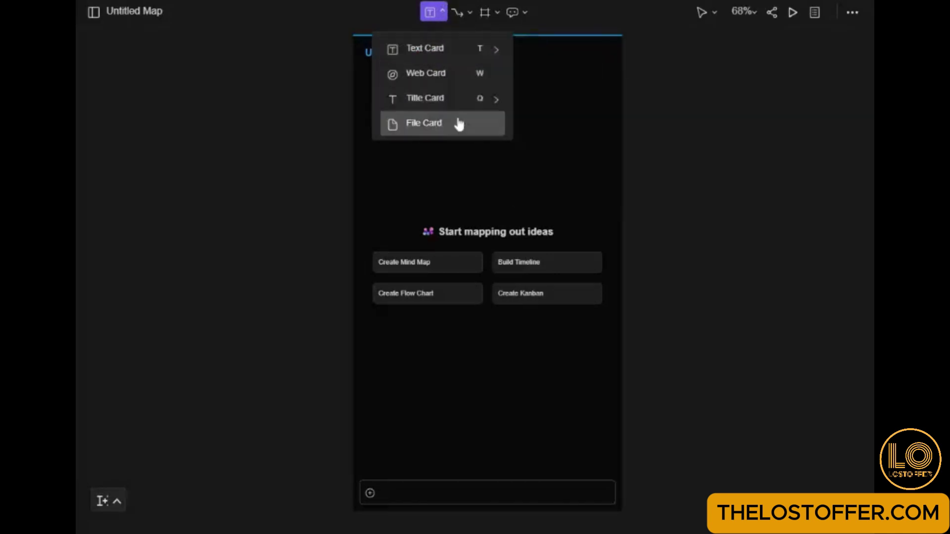
{"action": "mouse_move", "coordinate": [498, 14]}
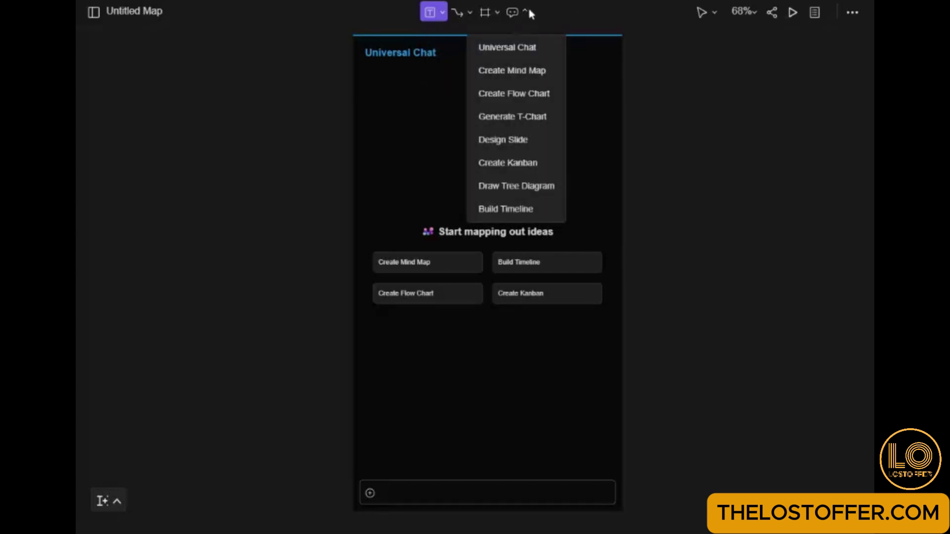
{"action": "mouse_move", "coordinate": [714, 12]}
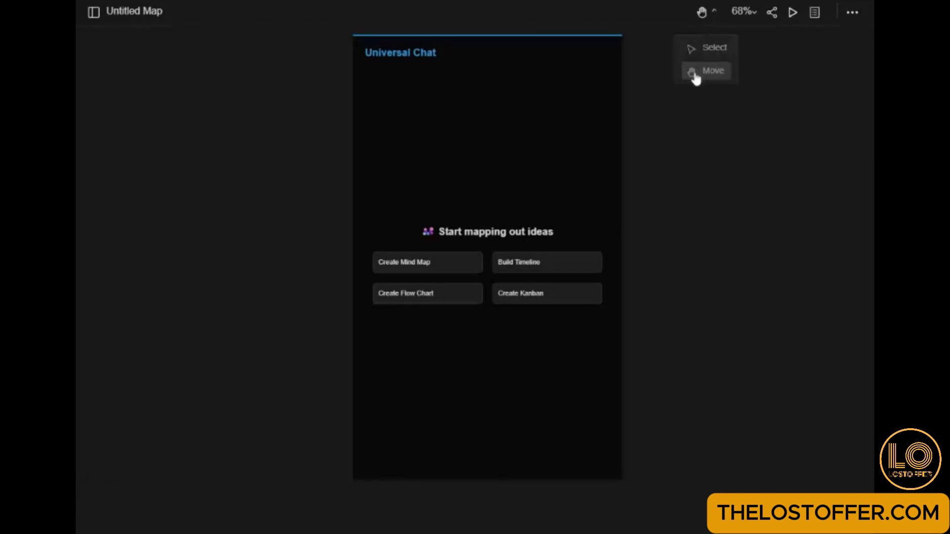
{"action": "left_click", "coordinate": [696, 76]}
{"action": "left_click", "coordinate": [730, 49]}
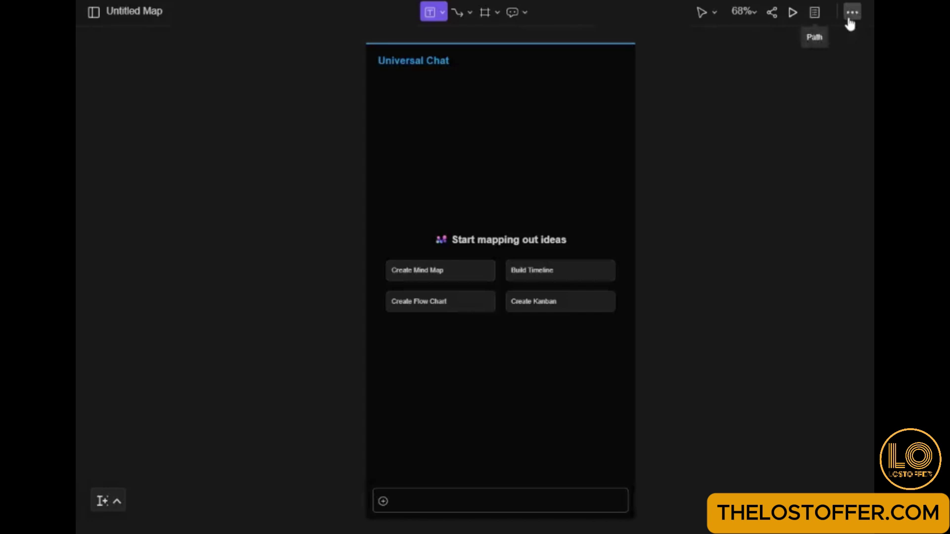
{"action": "mouse_move", "coordinate": [851, 15]}
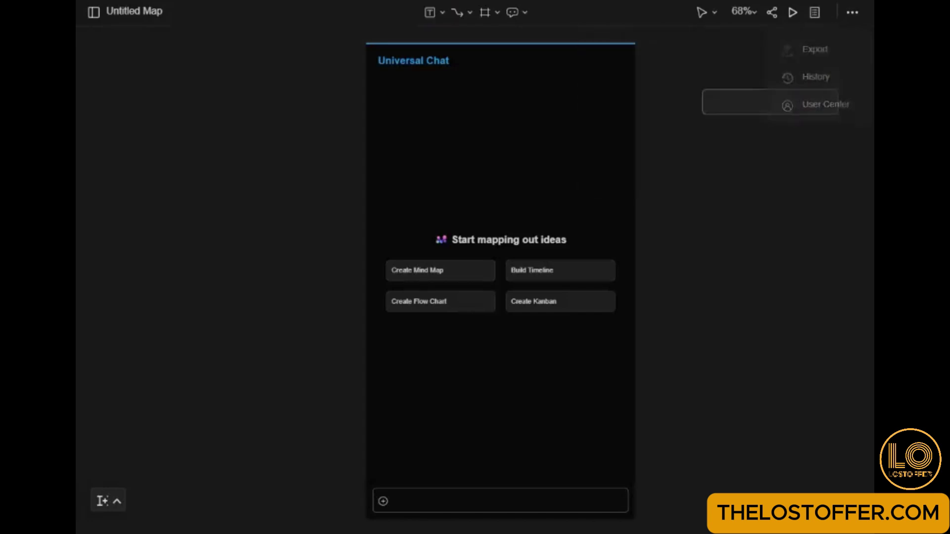
{"action": "left_click", "coordinate": [723, 108]}
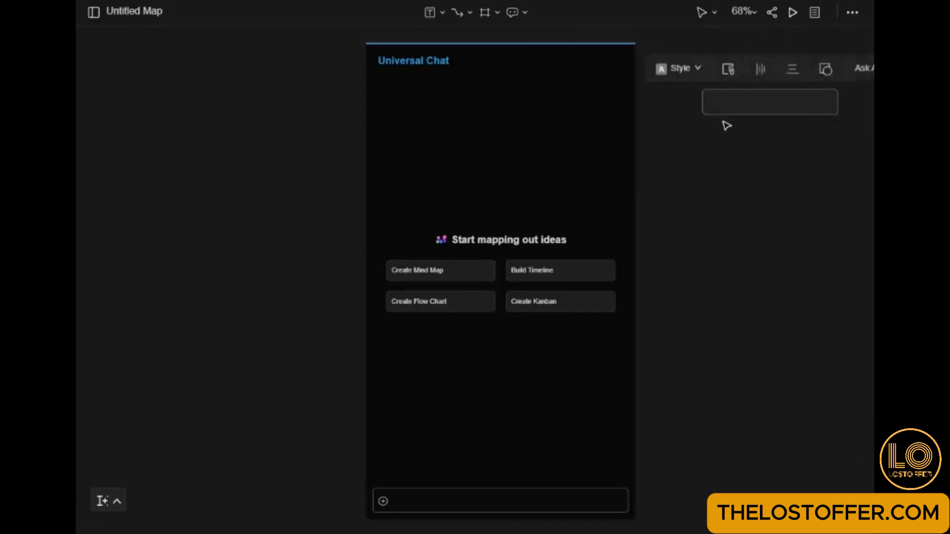
{"action": "left_click", "coordinate": [727, 125]}
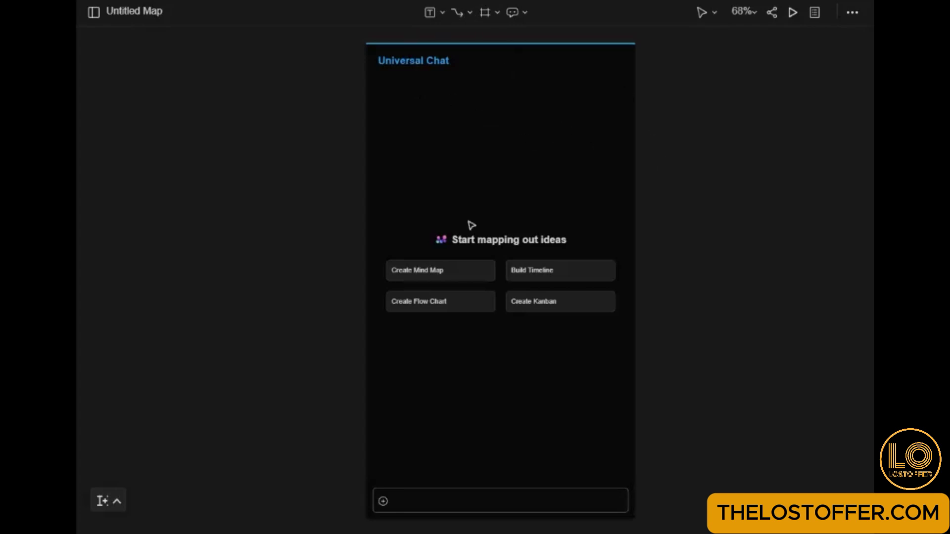
- Send the prompt 'mymap.ai for beginners' to have the AI generate the mind map
{"action": "scroll", "coordinate": [467, 394], "scroll_direction": "up", "scroll_amount": 5}
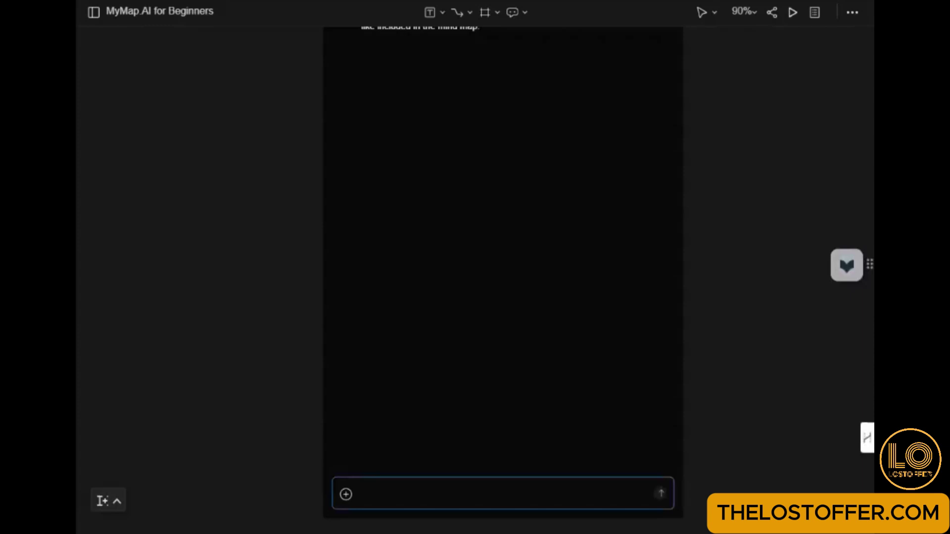
{"action": "type", "text": "mymap.ai for beginners"}
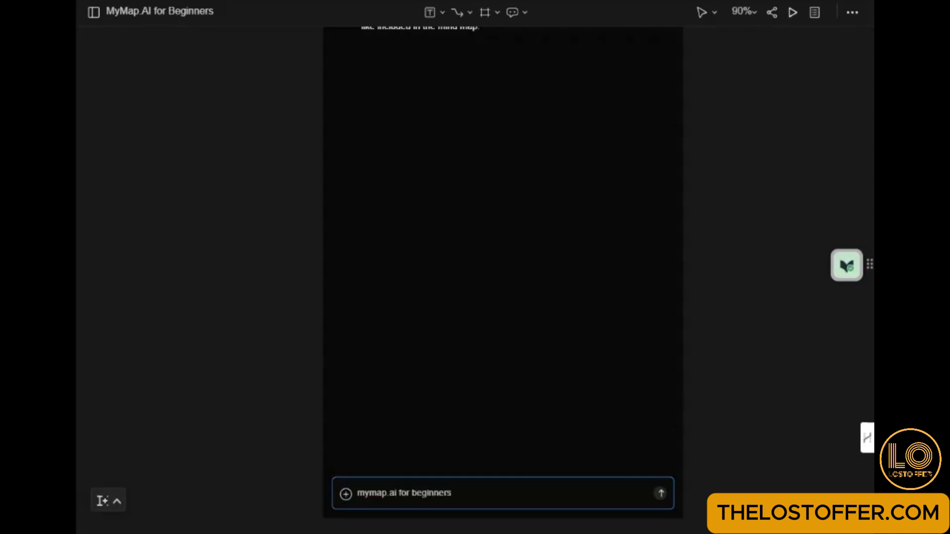
{"action": "key", "text": "ctrl+a"}
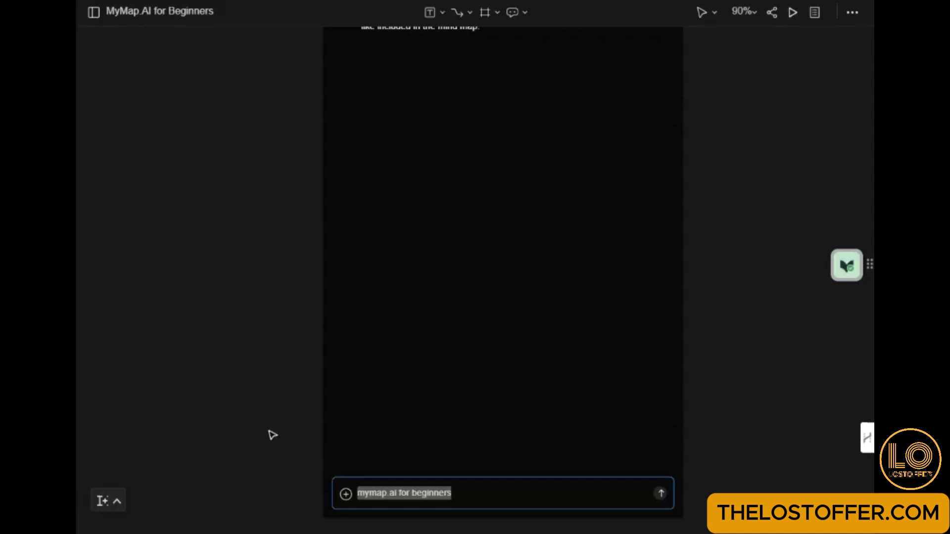
{"action": "left_click", "coordinate": [421, 462]}
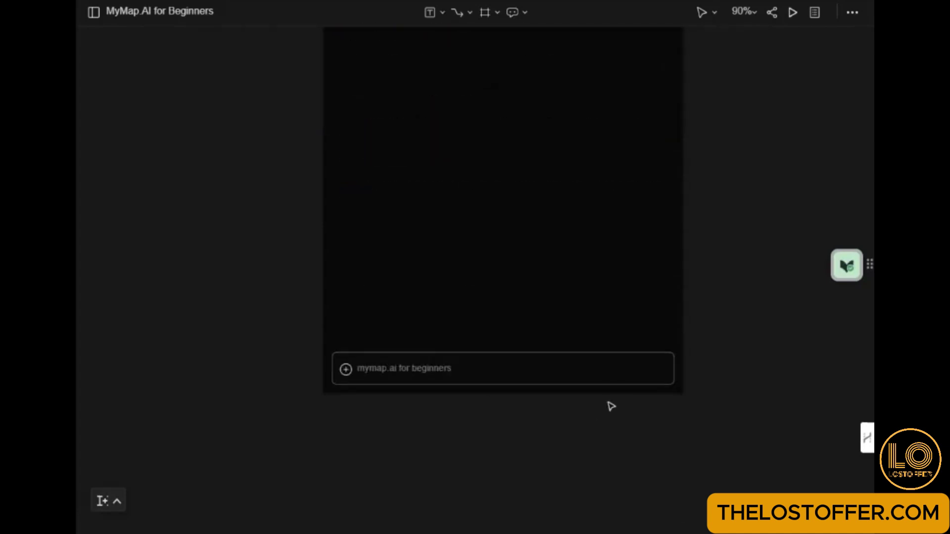
{"action": "left_click", "coordinate": [660, 369]}
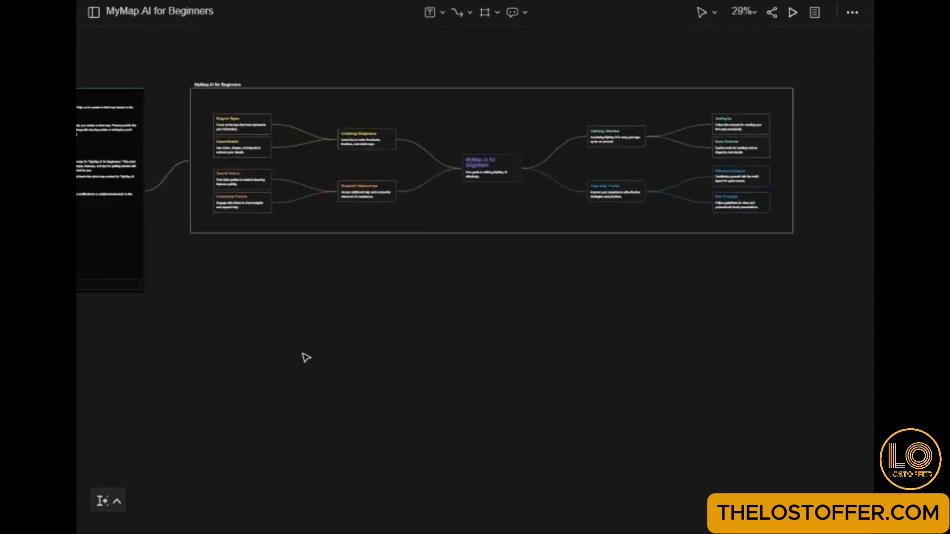
- Pan the canvas to show Getting Started and Tips and Tricks with their sub-topics
{"action": "left_click_drag", "start_coordinate": [200, 394], "coordinate": [554, 381]}
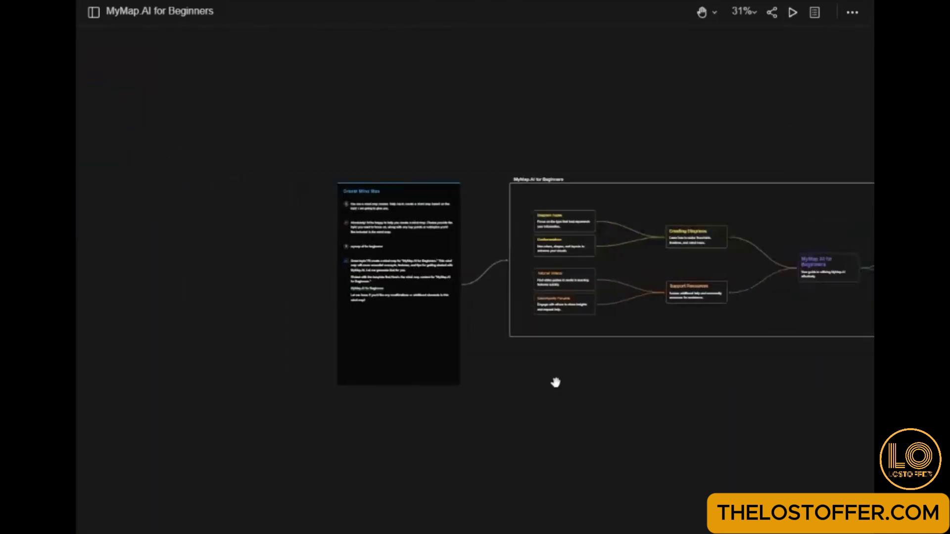
{"action": "scroll", "coordinate": [447, 381], "scroll_direction": "up", "scroll_amount": 5}
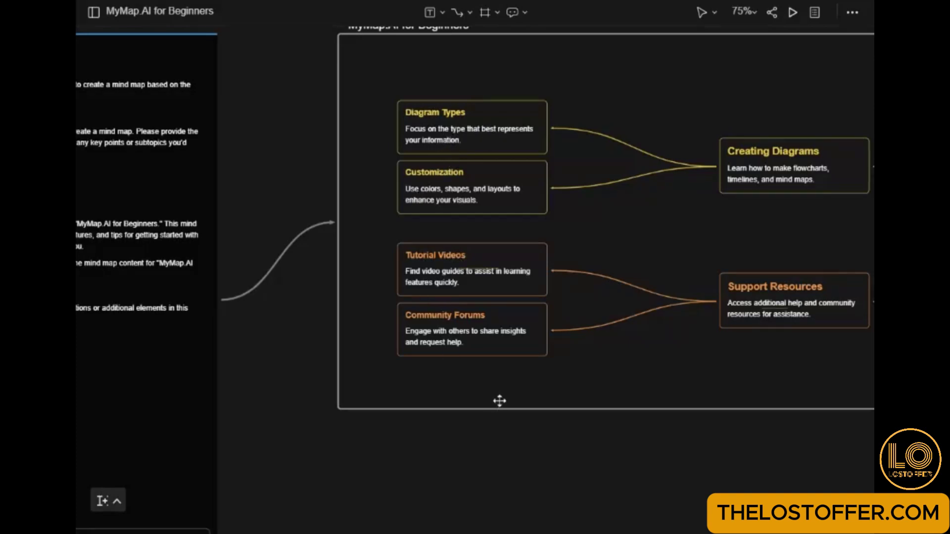
{"action": "key", "text": "h"}
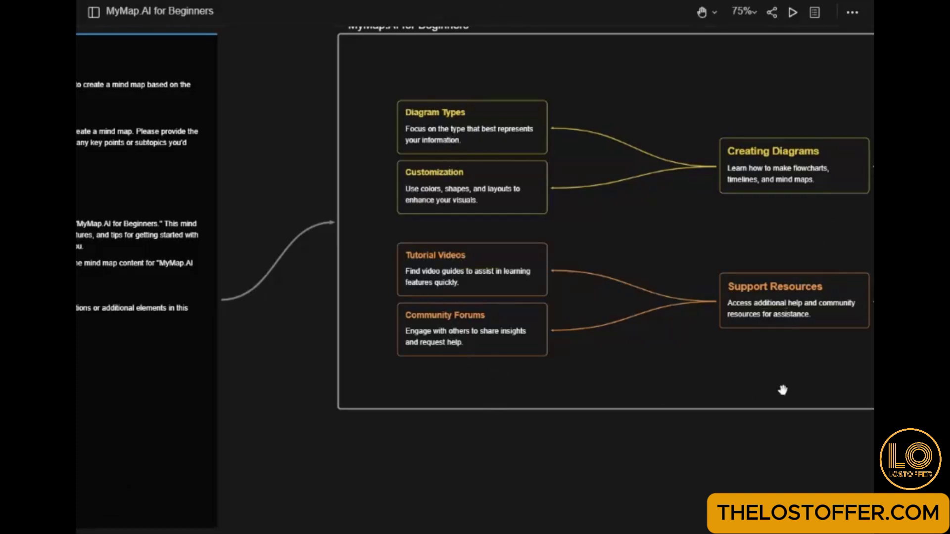
{"action": "left_click_drag", "start_coordinate": [786, 389], "coordinate": [480, 377]}
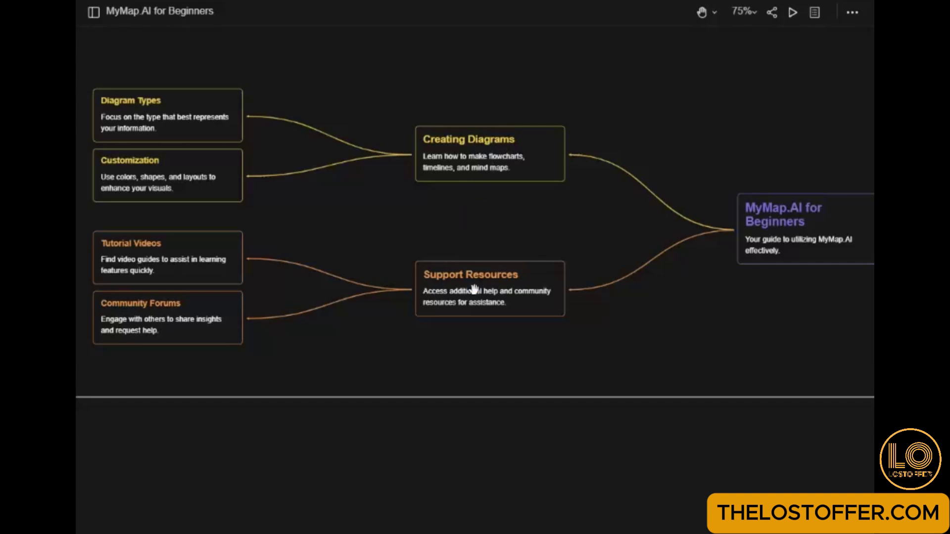
{"action": "left_click_drag", "start_coordinate": [643, 329], "coordinate": [401, 335]}
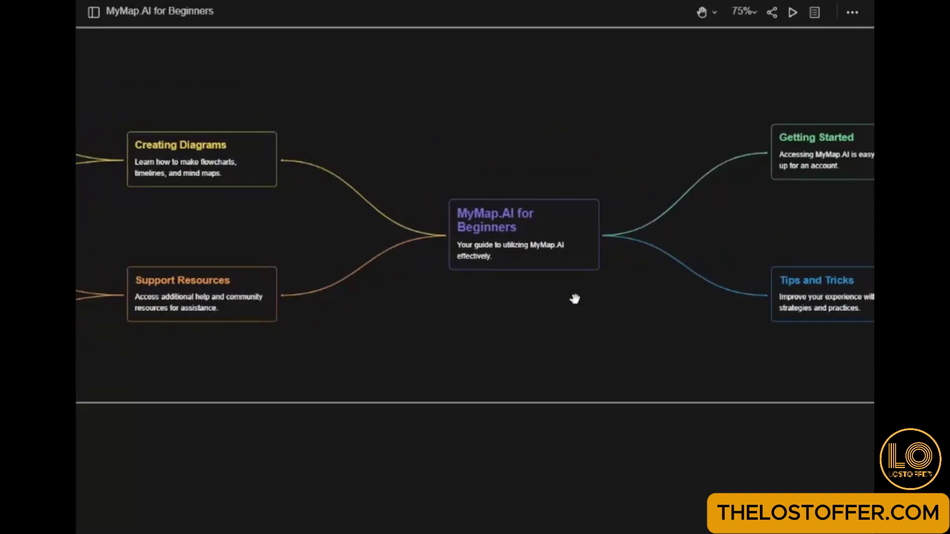
{"action": "left_click_drag", "start_coordinate": [574, 299], "coordinate": [264, 310]}
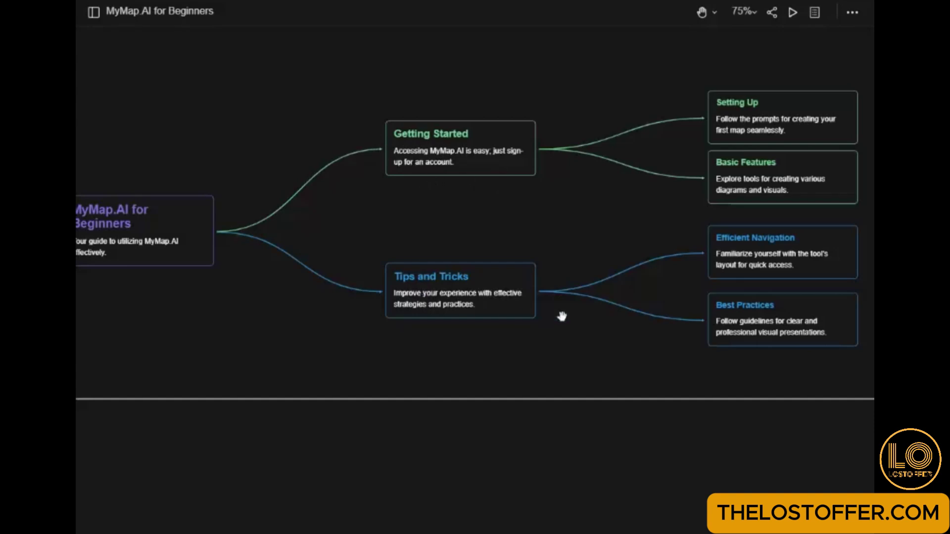
{"action": "left_click_drag", "start_coordinate": [631, 353], "coordinate": [442, 360]}
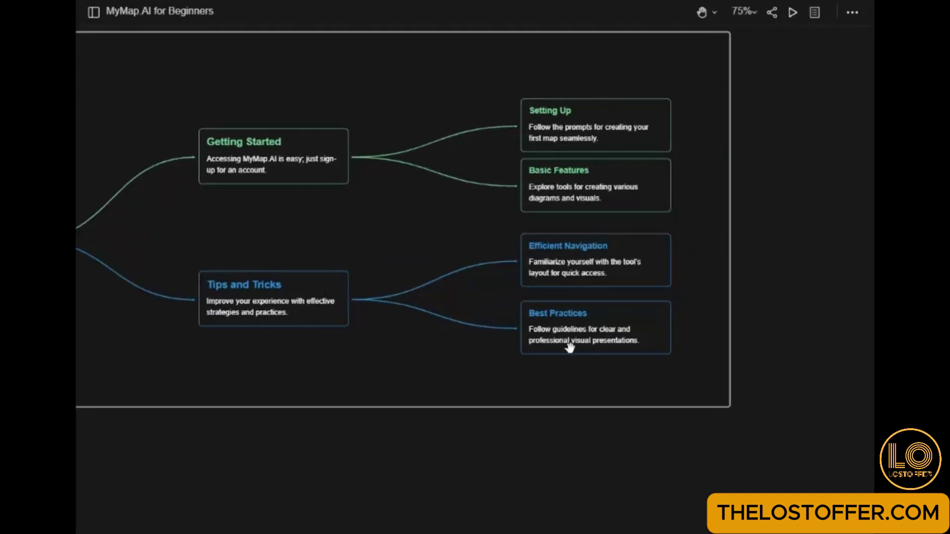
- Pan back to the left-side branches and send the Community Forums node to Ask AI
{"action": "left_click", "coordinate": [553, 126]}
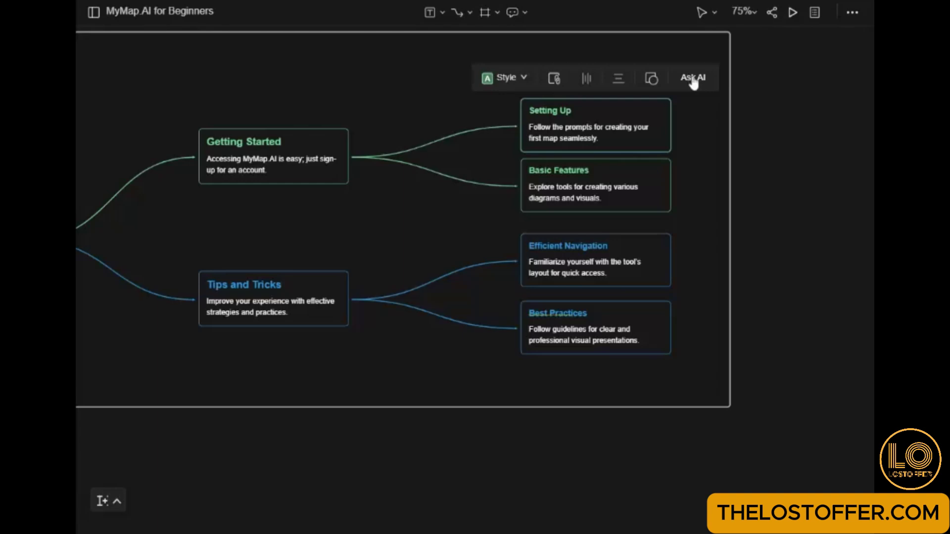
{"action": "left_click", "coordinate": [394, 386]}
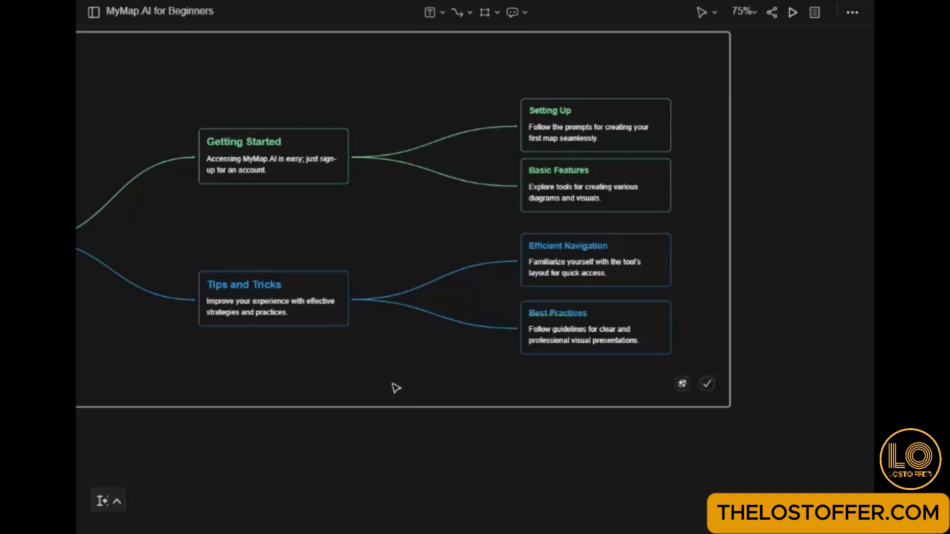
{"action": "left_click_drag", "start_coordinate": [386, 377], "coordinate": [653, 354]}
{"action": "left_click_drag", "start_coordinate": [278, 328], "coordinate": [566, 328]}
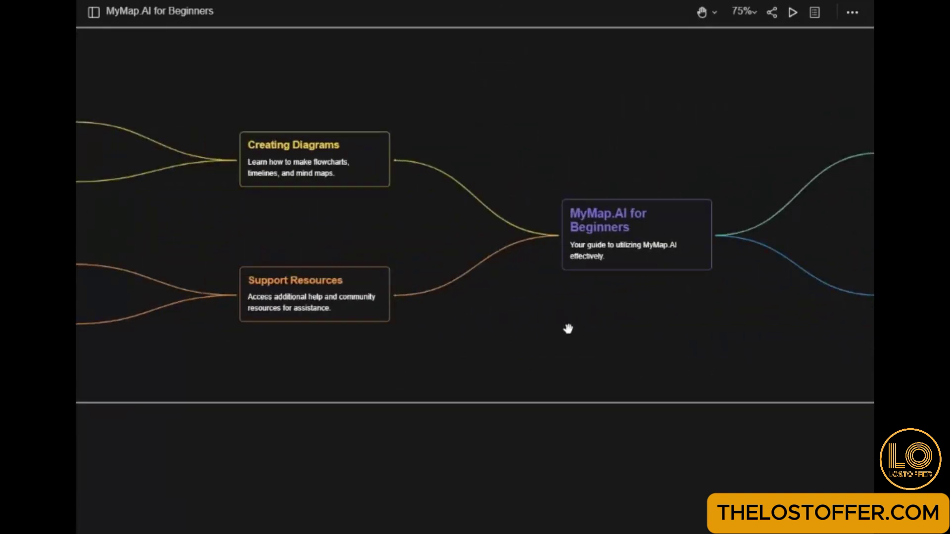
{"action": "left_click_drag", "start_coordinate": [291, 360], "coordinate": [554, 358]}
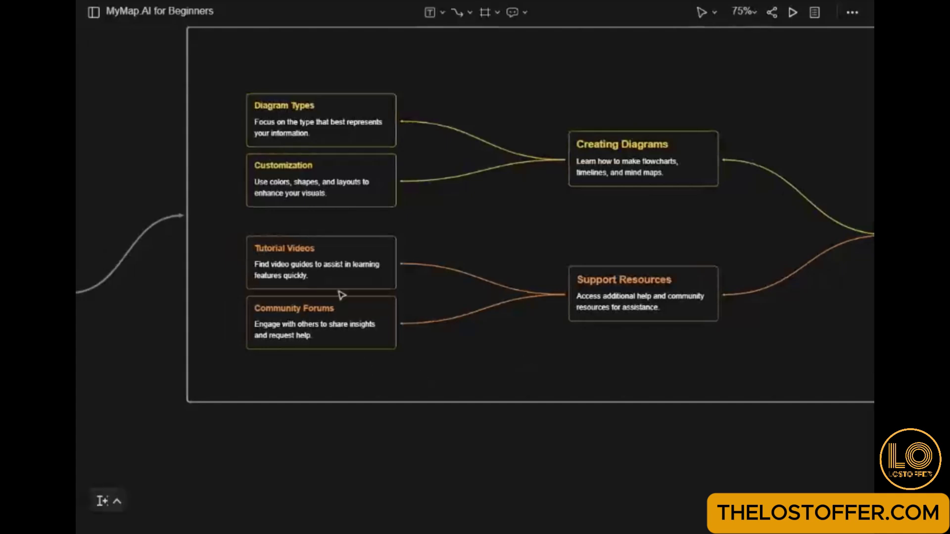
{"action": "left_click", "coordinate": [371, 340]}
{"action": "left_click", "coordinate": [422, 275]}
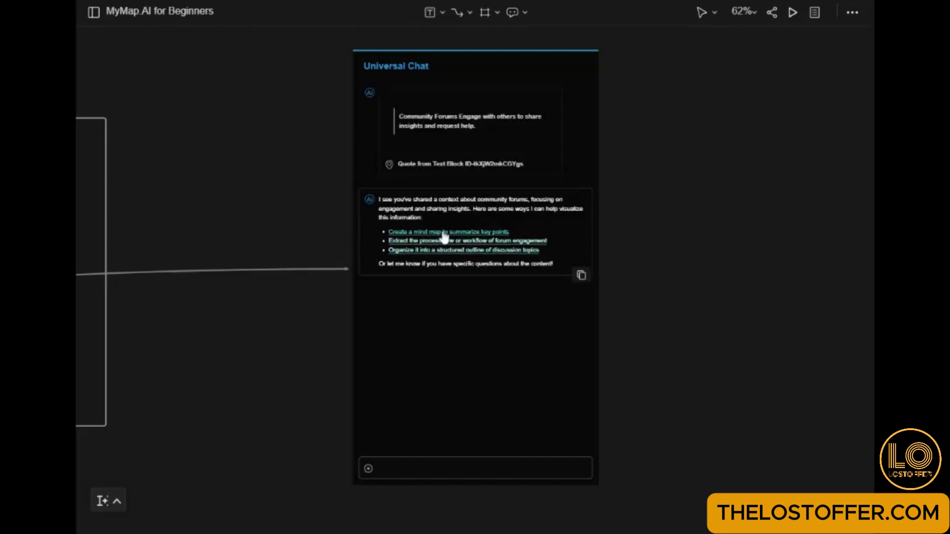
- Pick the 'summarize key points' mind map suggestion, then pan to the Engagement Strategies sub-topics
{"action": "left_click", "coordinate": [444, 232]}
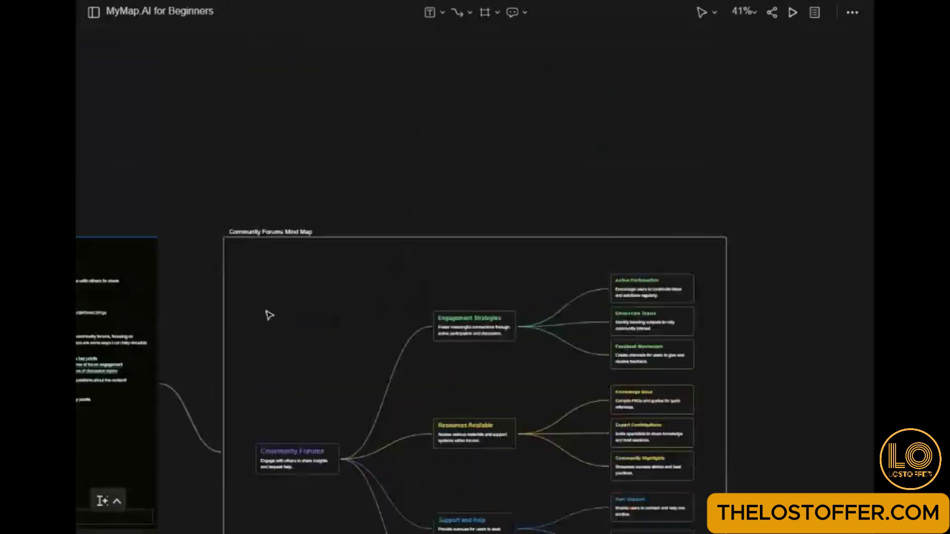
{"action": "scroll", "coordinate": [271, 315], "scroll_direction": "up", "scroll_amount": 5}
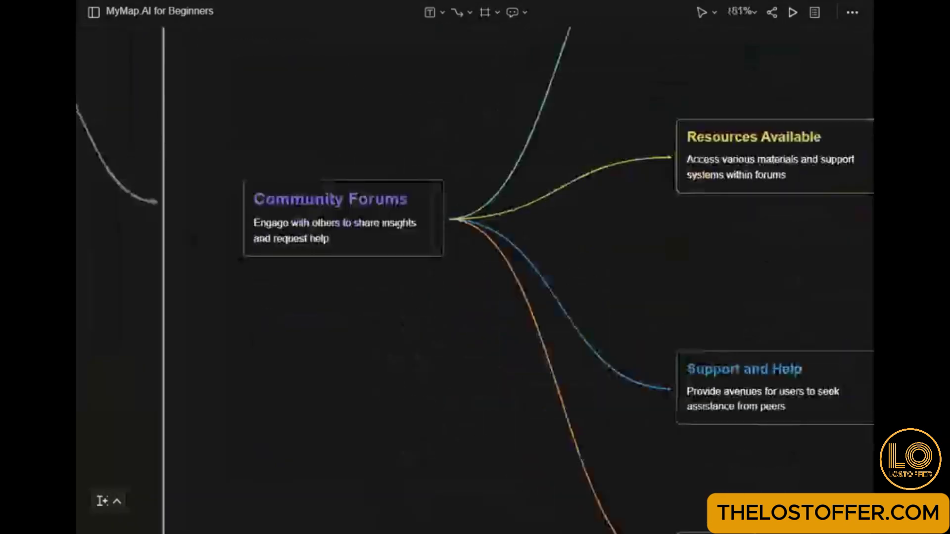
{"action": "scroll", "coordinate": [267, 313], "scroll_direction": "down", "scroll_amount": 4}
{"action": "scroll", "coordinate": [554, 156], "scroll_direction": "up", "scroll_amount": 4}
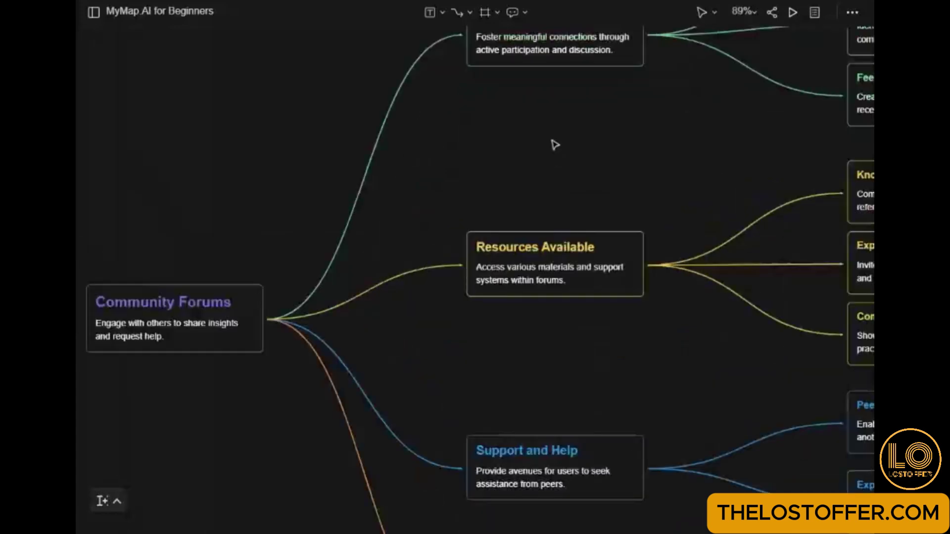
{"action": "left_click_drag", "start_coordinate": [547, 147], "coordinate": [532, 167]}
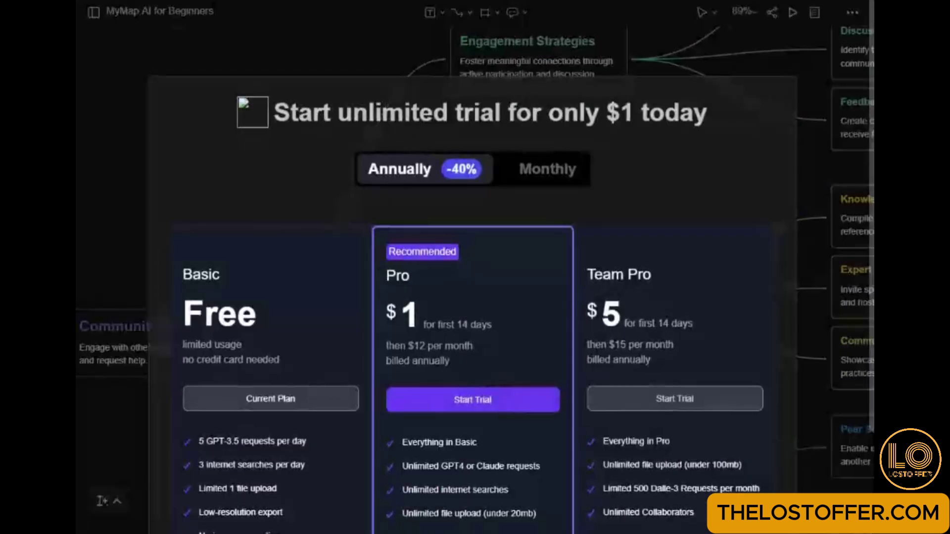
{"action": "left_click", "coordinate": [246, 56]}
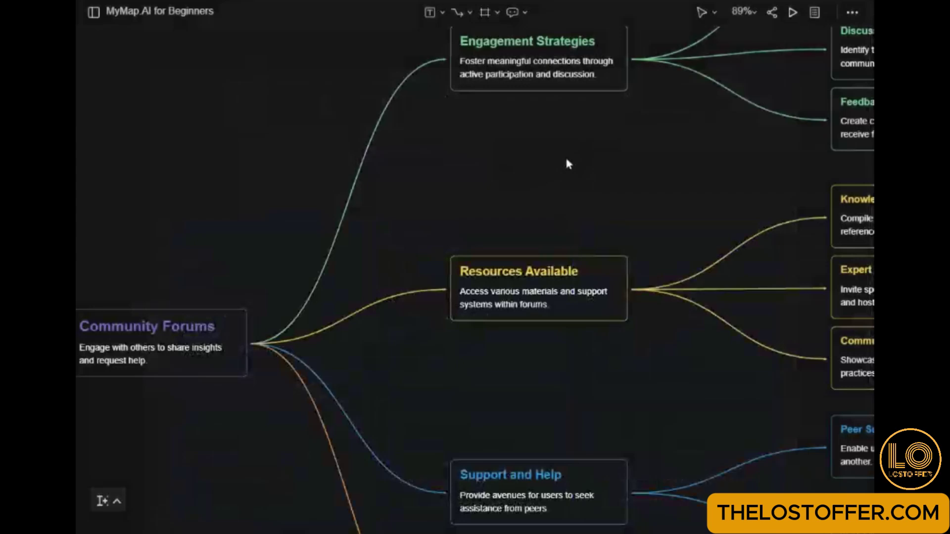
{"action": "key", "text": "h"}
{"action": "left_click_drag", "start_coordinate": [587, 144], "coordinate": [321, 263]}
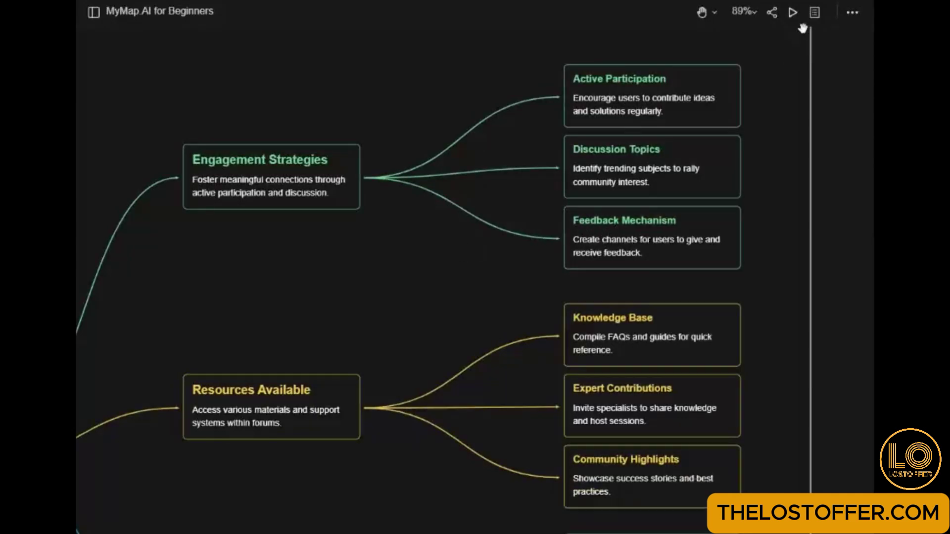
{"action": "left_click", "coordinate": [792, 13]}
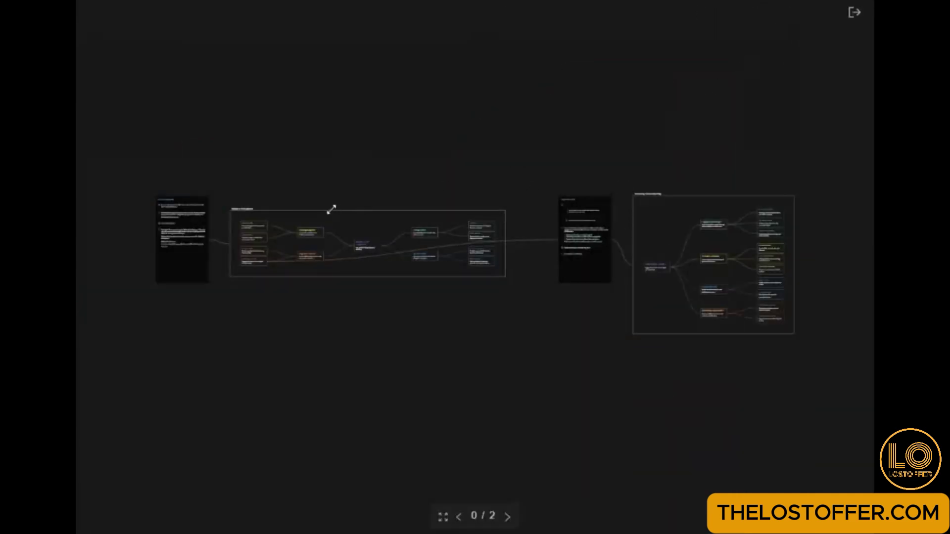
{"action": "left_click", "coordinate": [508, 517]}
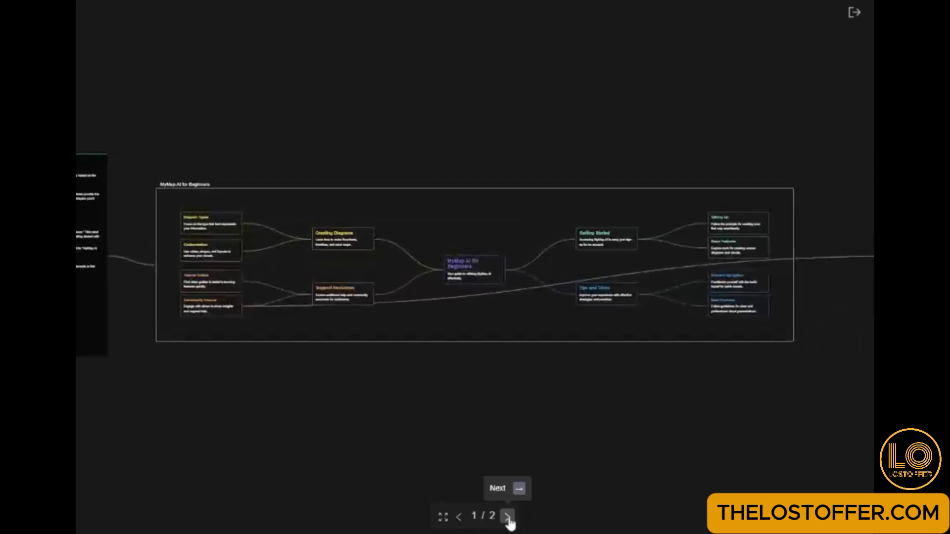
{"action": "left_click", "coordinate": [507, 517]}
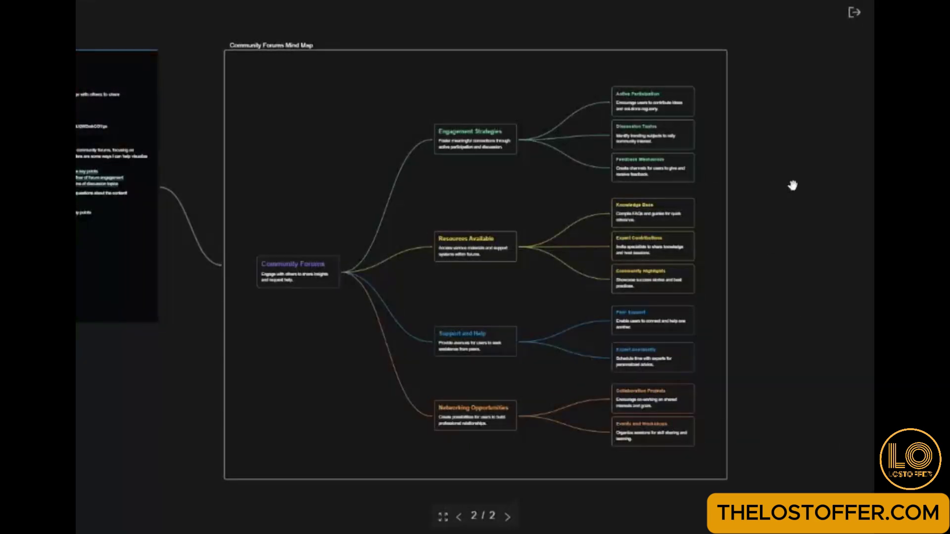
{"action": "left_click", "coordinate": [855, 13]}
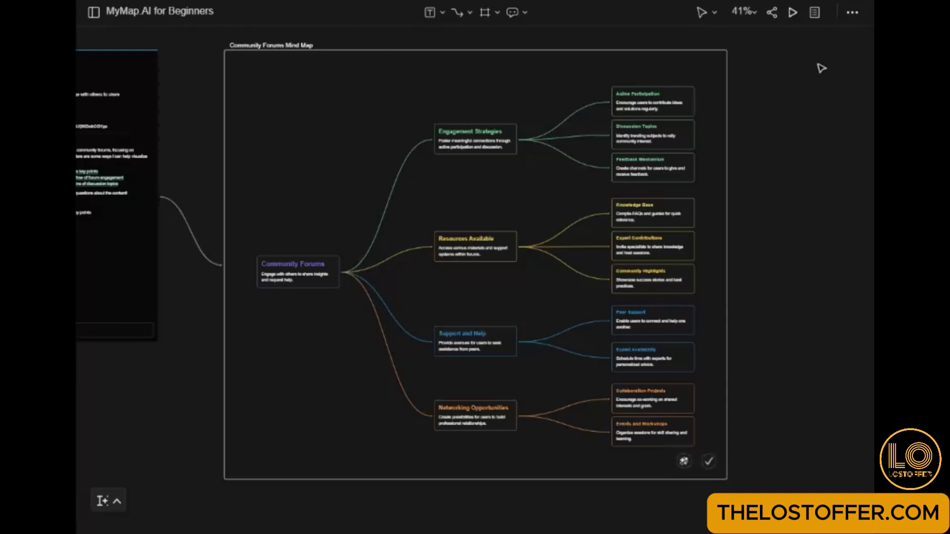
- Export the board as a .png image at 4k size
{"action": "left_click", "coordinate": [851, 12]}
{"action": "mouse_move", "coordinate": [816, 56]}
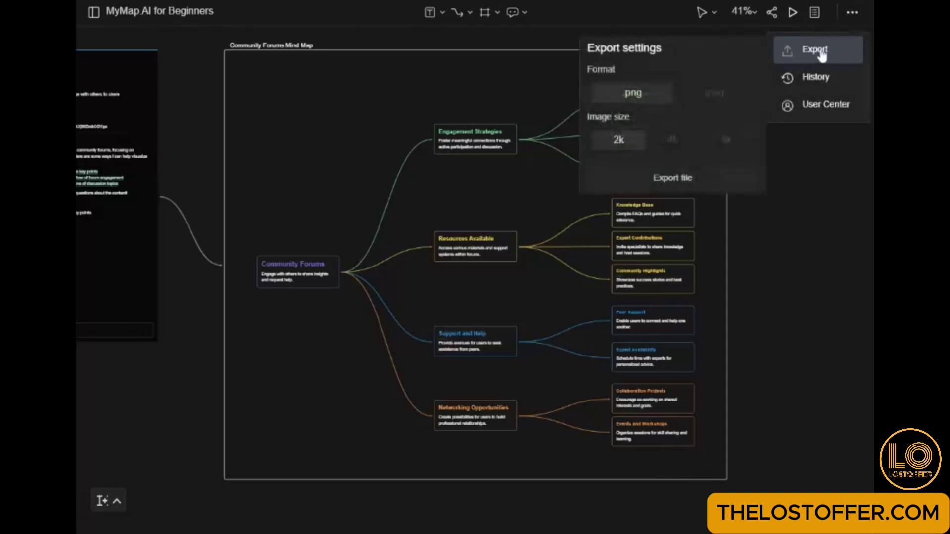
{"action": "left_click", "coordinate": [663, 140]}
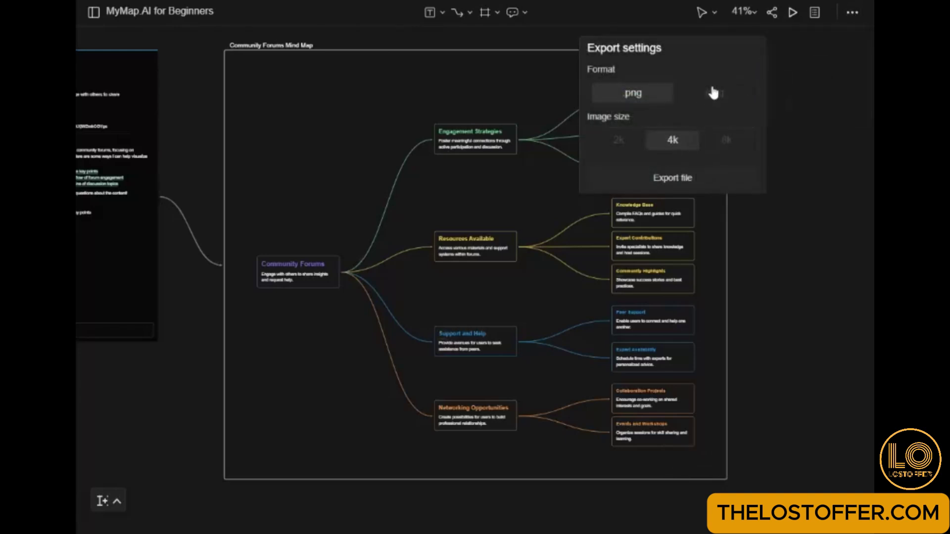
{"action": "left_click", "coordinate": [666, 180]}
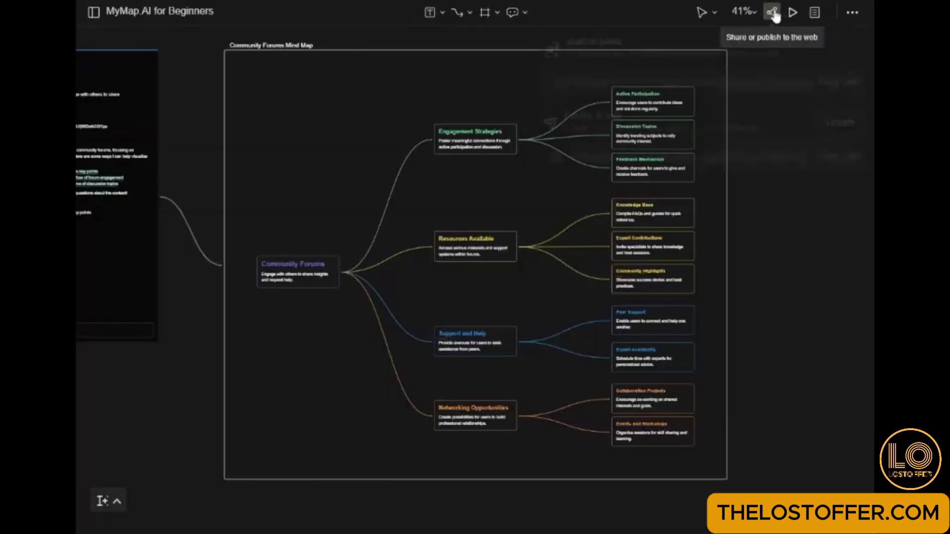
- Show the Invite to board and Publish to web links from the Share icon
{"action": "left_click", "coordinate": [771, 12]}
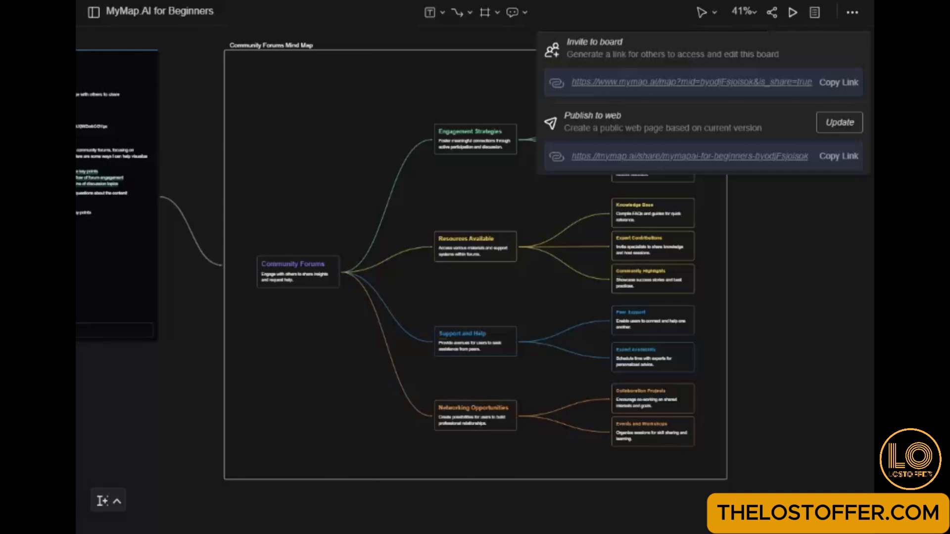